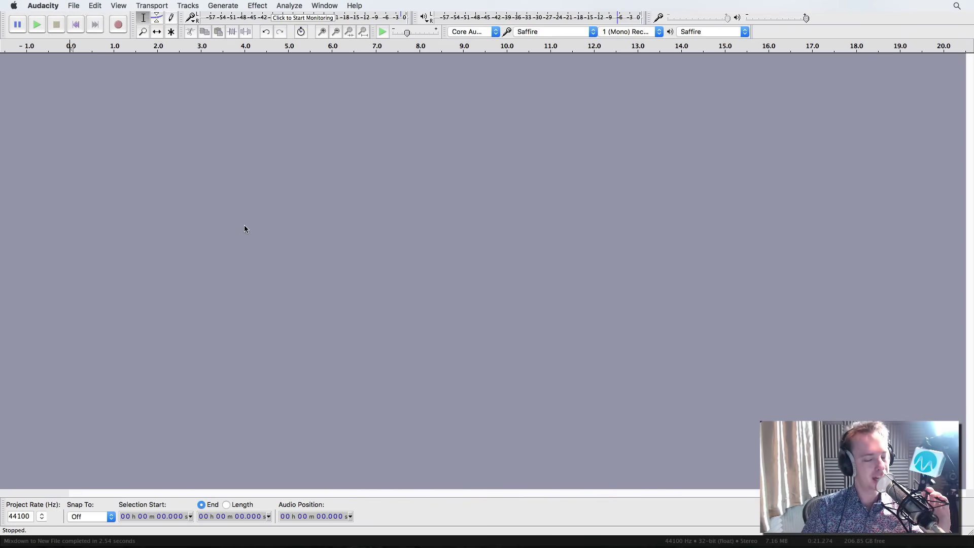
Record about 5.5 seconds of speech onto a new mono track
{"action": "left_click", "coordinate": [118, 24]}
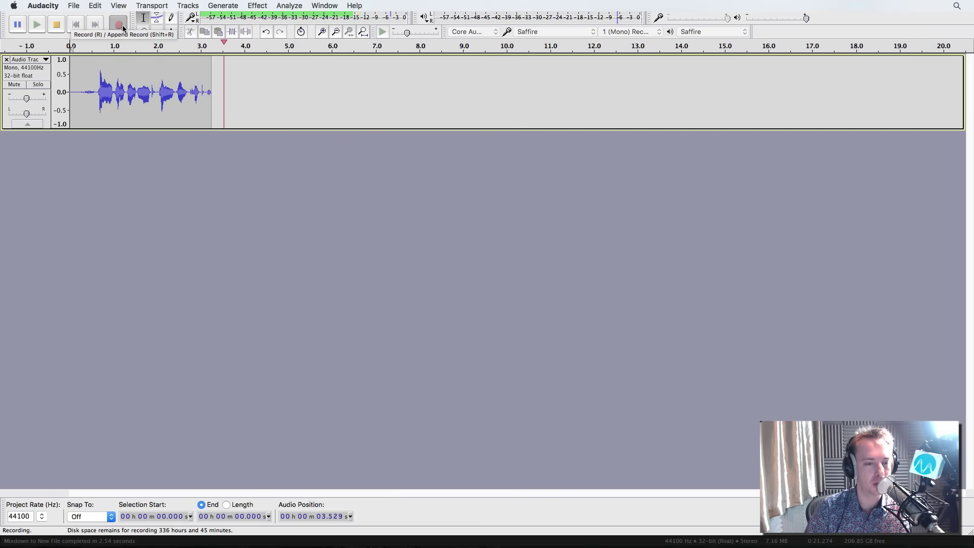
{"action": "left_click", "coordinate": [59, 25]}
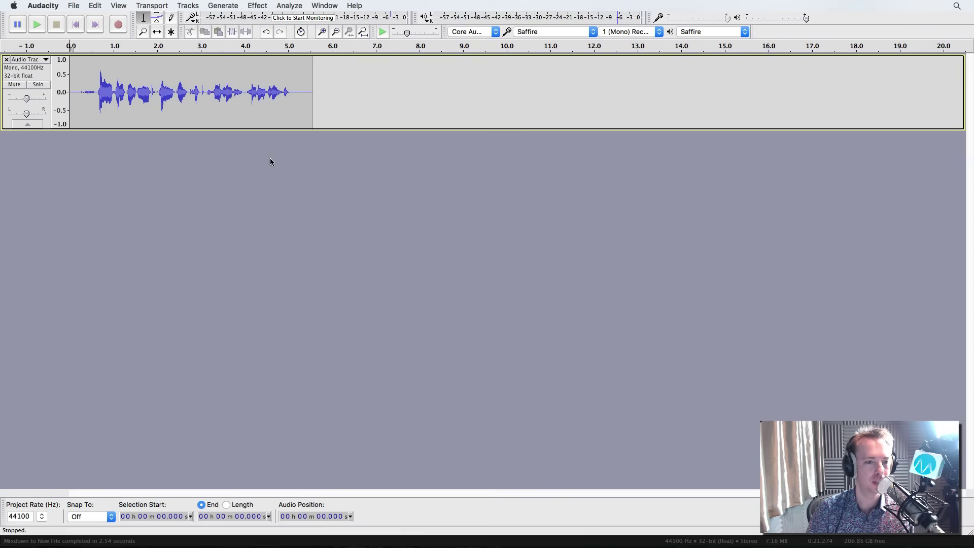
In Equalization, narrow the dB range and draw a 3 dB boost above 3000 Hz
{"action": "left_click", "coordinate": [258, 7]}
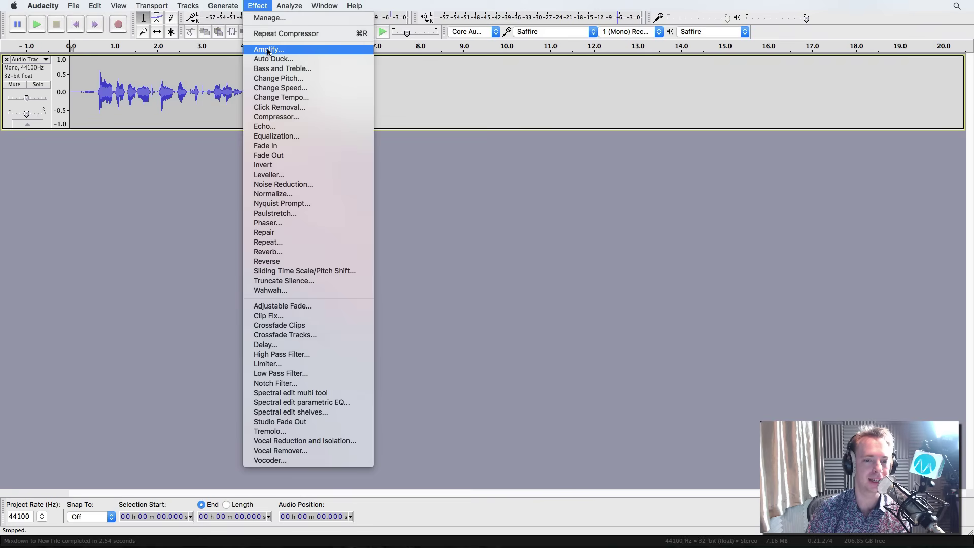
{"action": "left_click", "coordinate": [273, 137]}
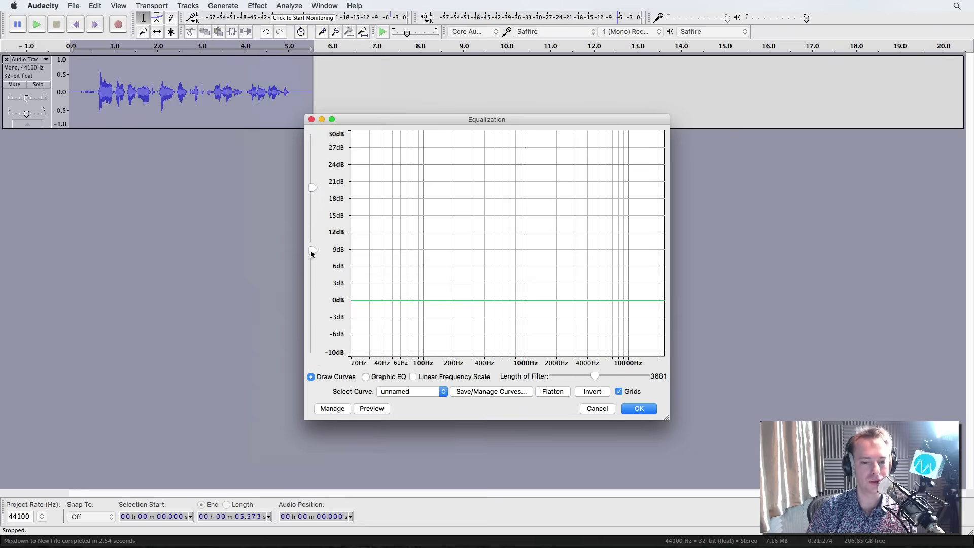
{"action": "mouse_move", "coordinate": [312, 251]}
{"action": "left_mouse_down"}
{"action": "mouse_move", "coordinate": [306, 315]}
{"action": "mouse_move", "coordinate": [312, 250]}
{"action": "left_mouse_up"}
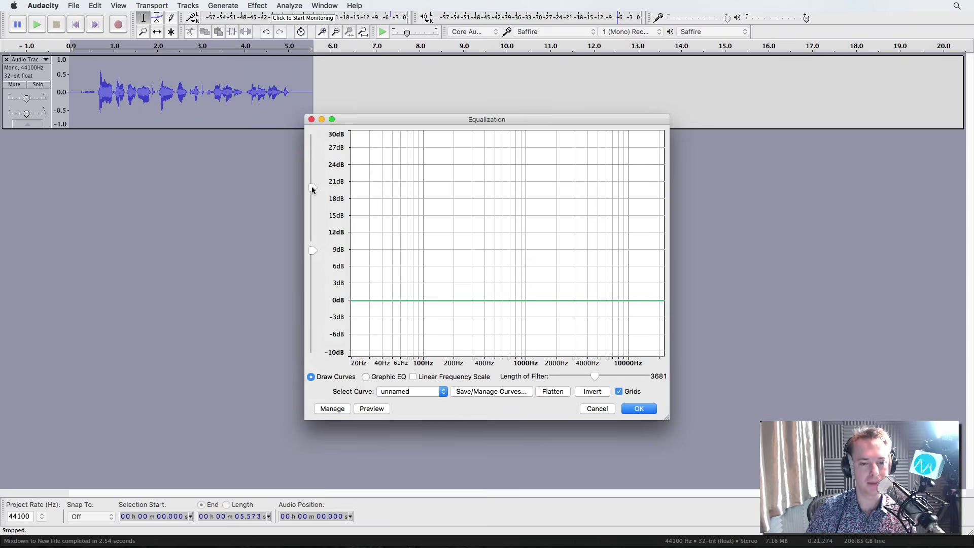
{"action": "left_click_drag", "start_coordinate": [311, 188], "coordinate": [312, 213]}
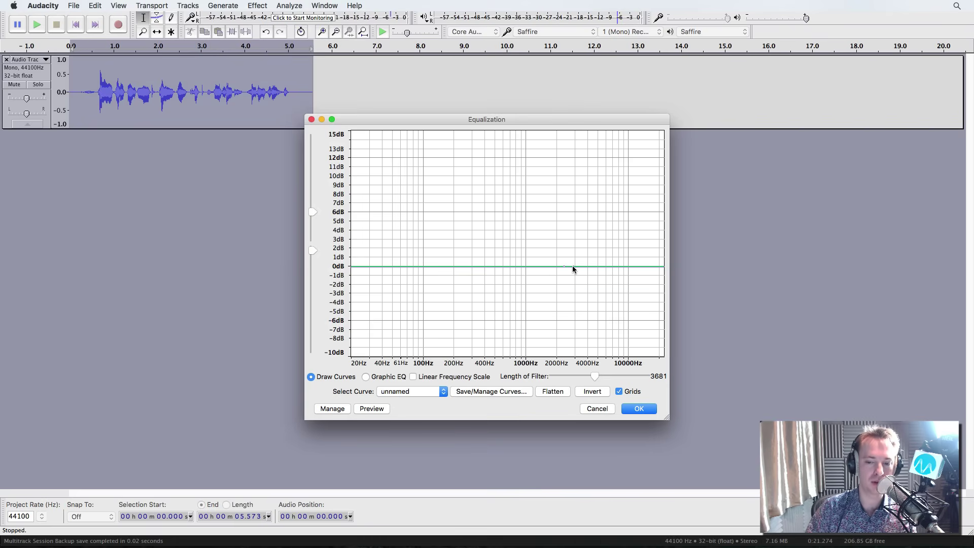
{"action": "left_click_drag", "start_coordinate": [572, 266], "coordinate": [574, 240]}
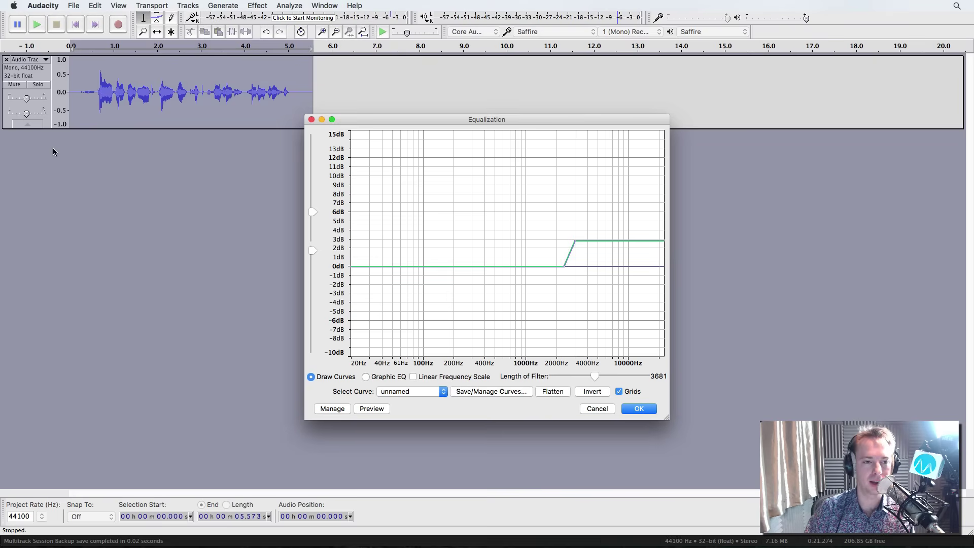
Preview the equalized voice, then flatten the high boost toward 1 dB and preview again
{"action": "left_click", "coordinate": [377, 411]}
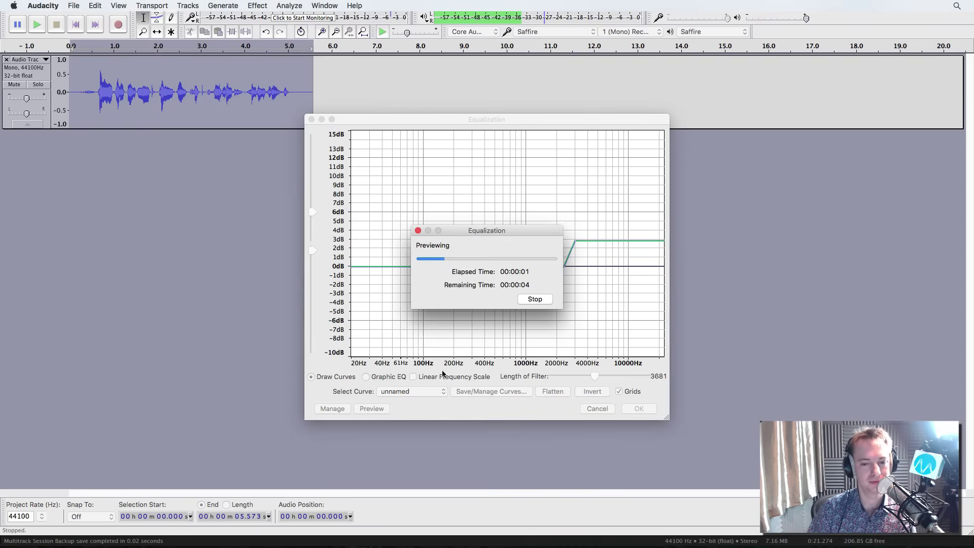
{"action": "left_click", "coordinate": [535, 300]}
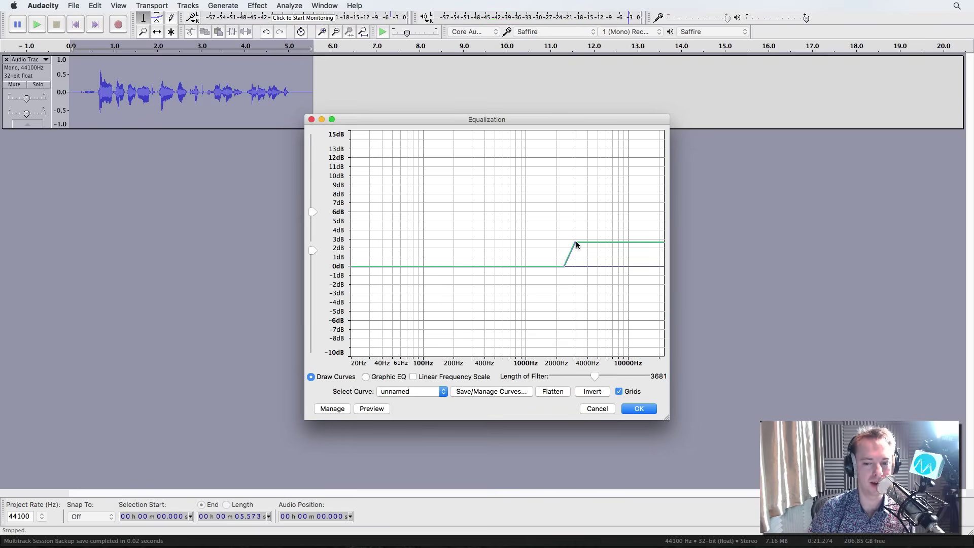
{"action": "left_click_drag", "start_coordinate": [576, 242], "coordinate": [573, 266]}
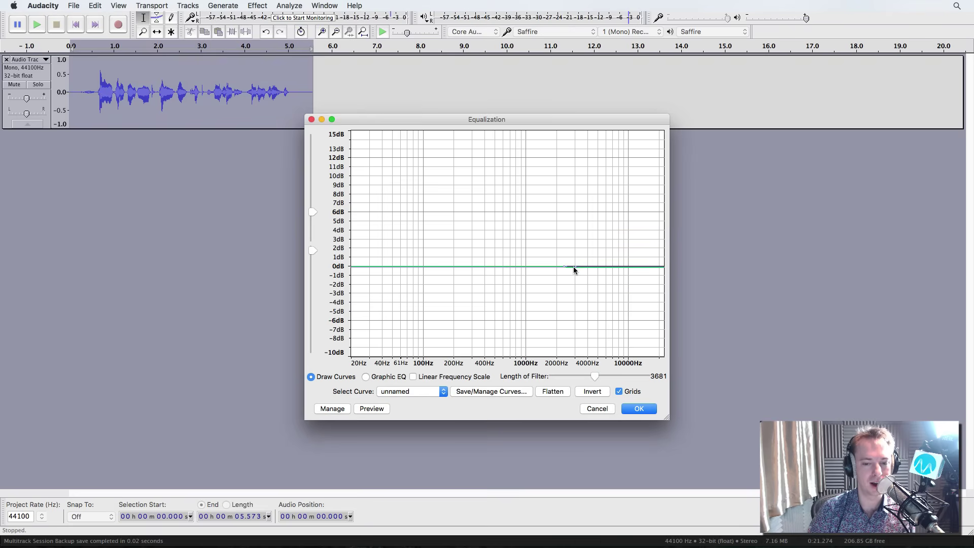
{"action": "left_click", "coordinate": [363, 409]}
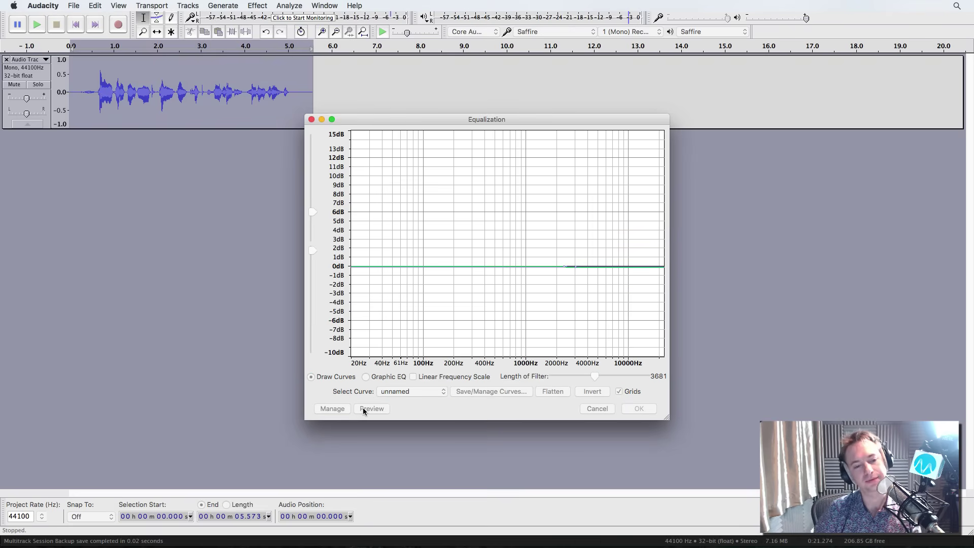
{"action": "left_click", "coordinate": [529, 300]}
Boost highs above 2000 Hz by 5 dB and lows below 80 Hz by 5.5 dB, then apply
{"action": "left_click_drag", "start_coordinate": [576, 265], "coordinate": [574, 212]}
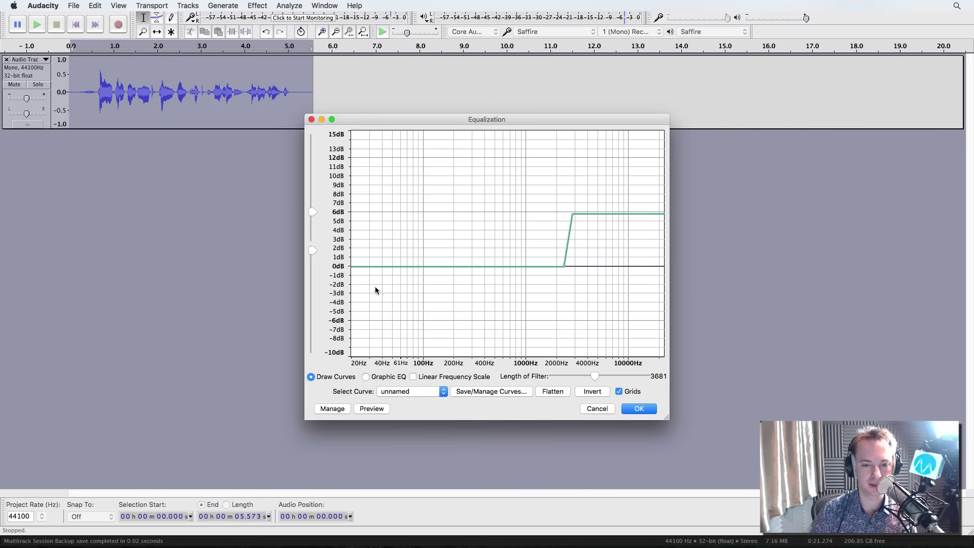
{"action": "left_click", "coordinate": [427, 264]}
{"action": "left_click_drag", "start_coordinate": [419, 265], "coordinate": [413, 217]}
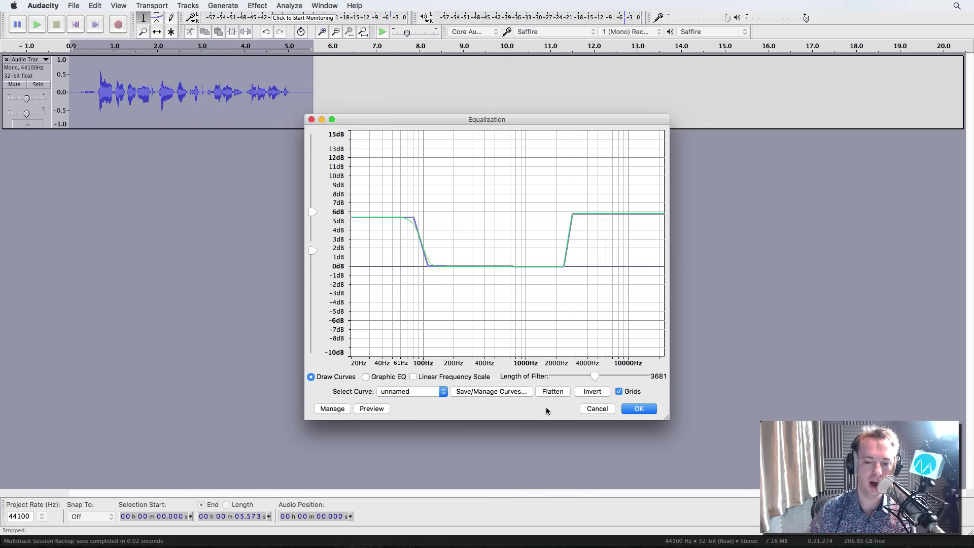
{"action": "left_click", "coordinate": [365, 377]}
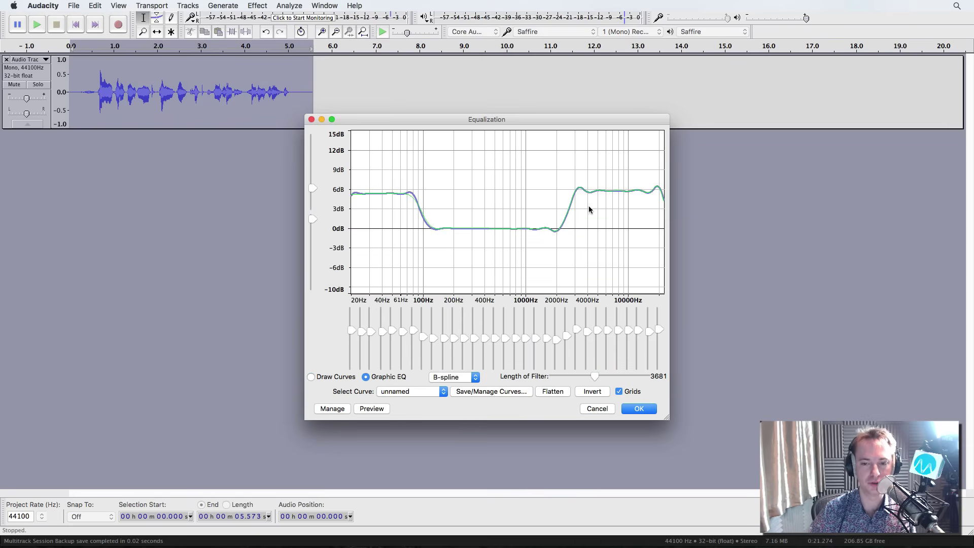
{"action": "left_click", "coordinate": [637, 408]}
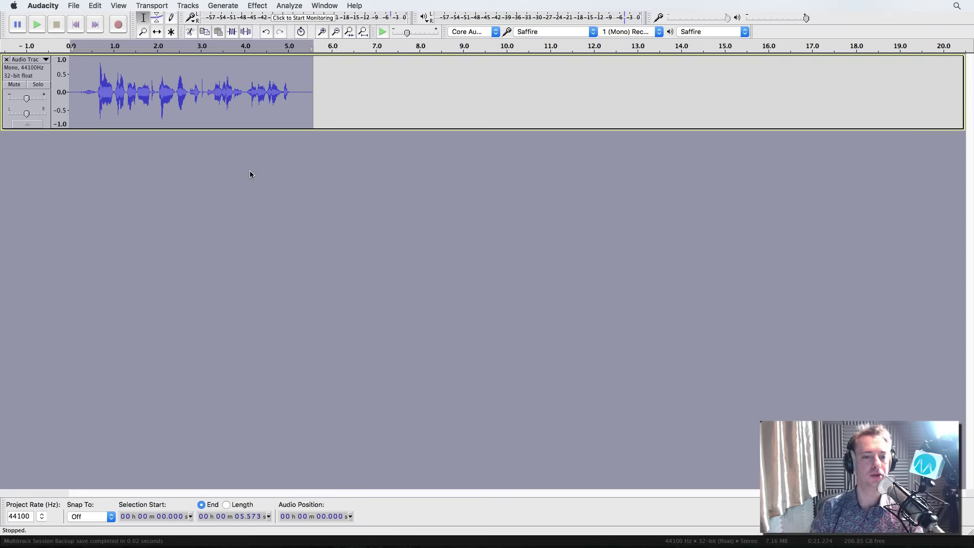
Amplify the voice track by the suggested 1.71 dB so it peaks at 0 dB
{"action": "left_click", "coordinate": [263, 9]}
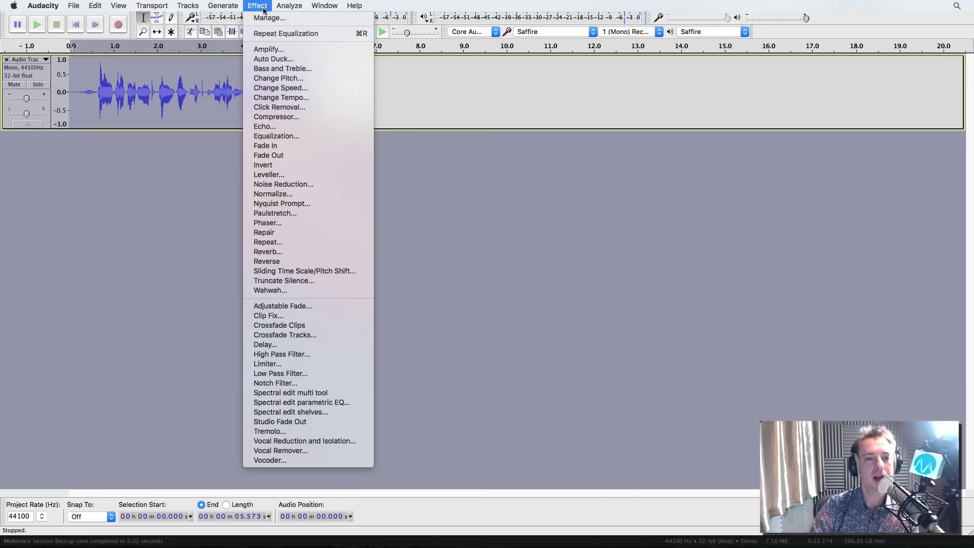
{"action": "left_click", "coordinate": [266, 49]}
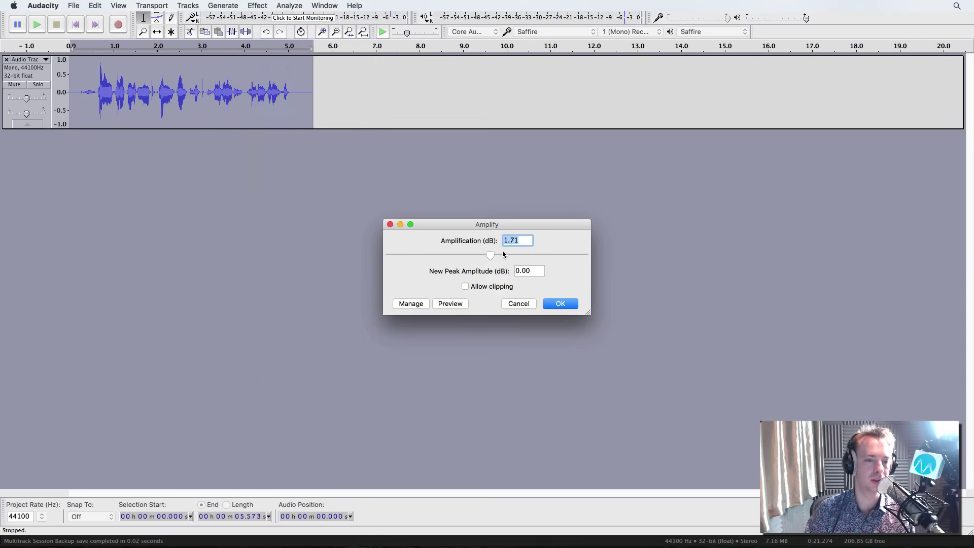
{"action": "left_click", "coordinate": [560, 303]}
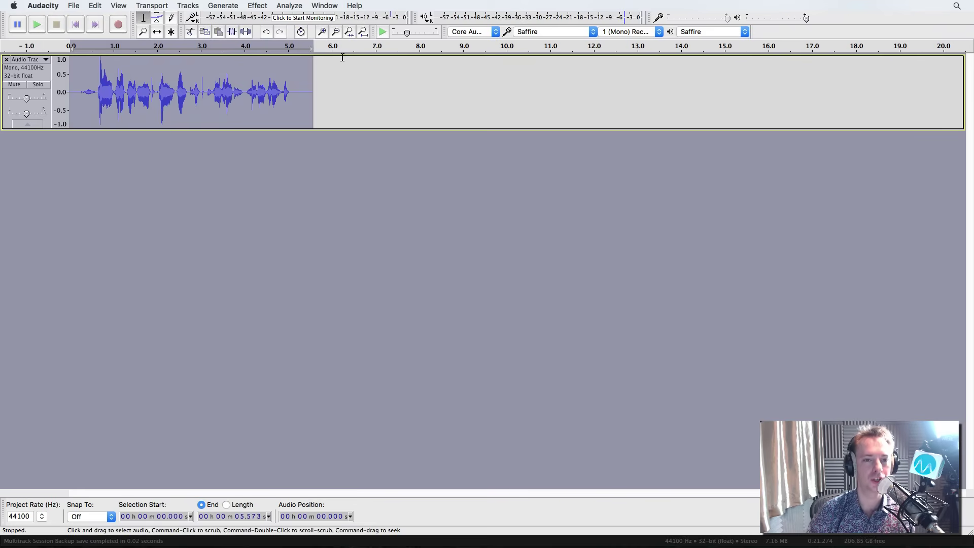
Compress the voice with Threshold -30 dB, Noise Floor -50 dB and a 5:1 ratio
{"action": "left_click", "coordinate": [257, 6]}
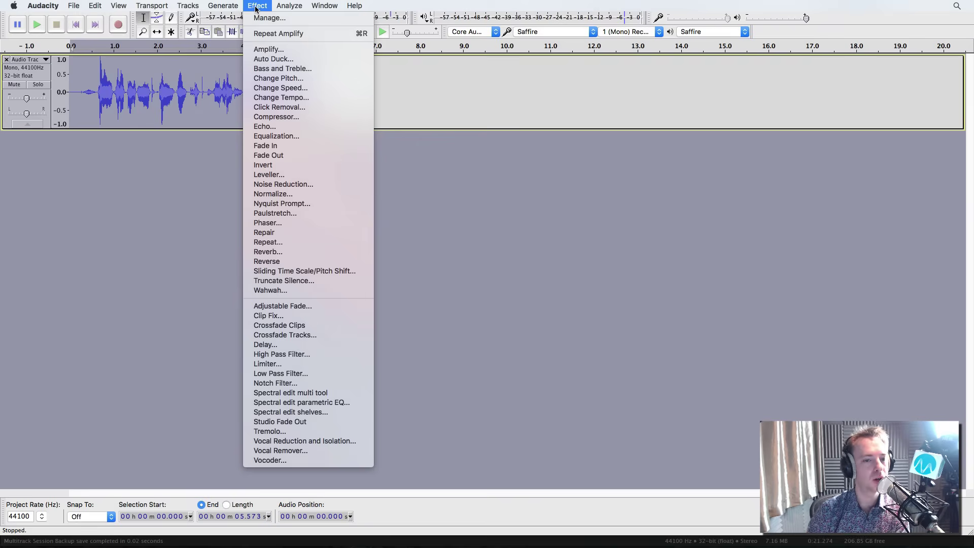
{"action": "left_click", "coordinate": [264, 117]}
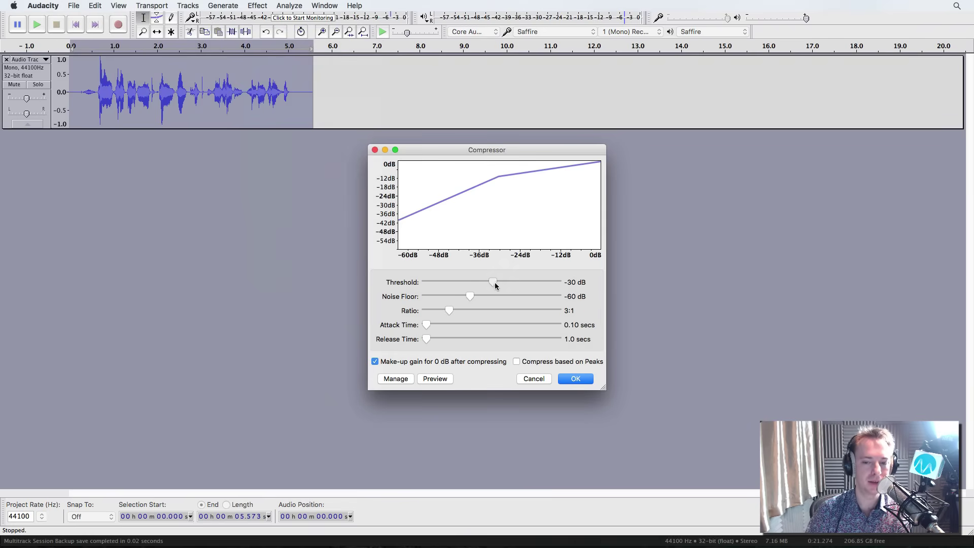
{"action": "left_click_drag", "start_coordinate": [497, 282], "coordinate": [467, 298]}
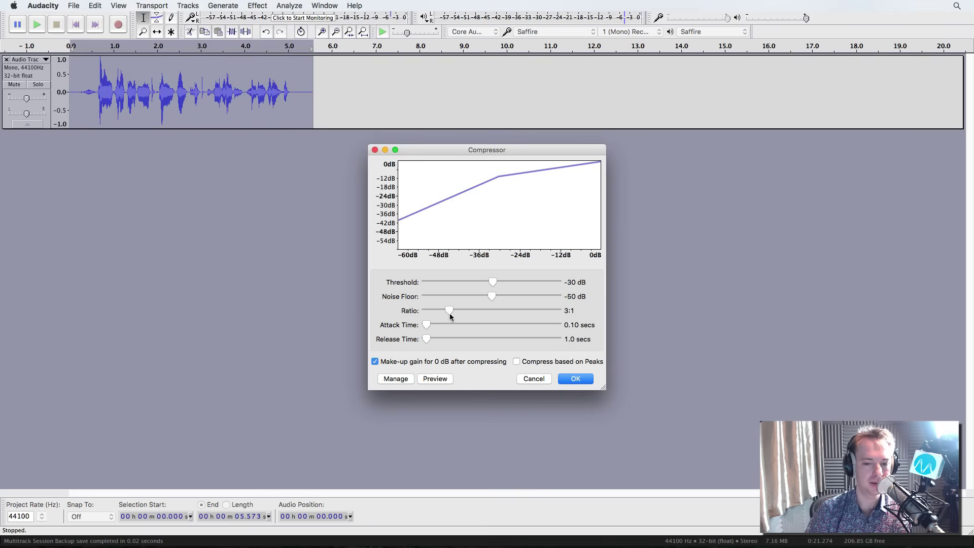
{"action": "left_click_drag", "start_coordinate": [450, 312], "coordinate": [482, 312]}
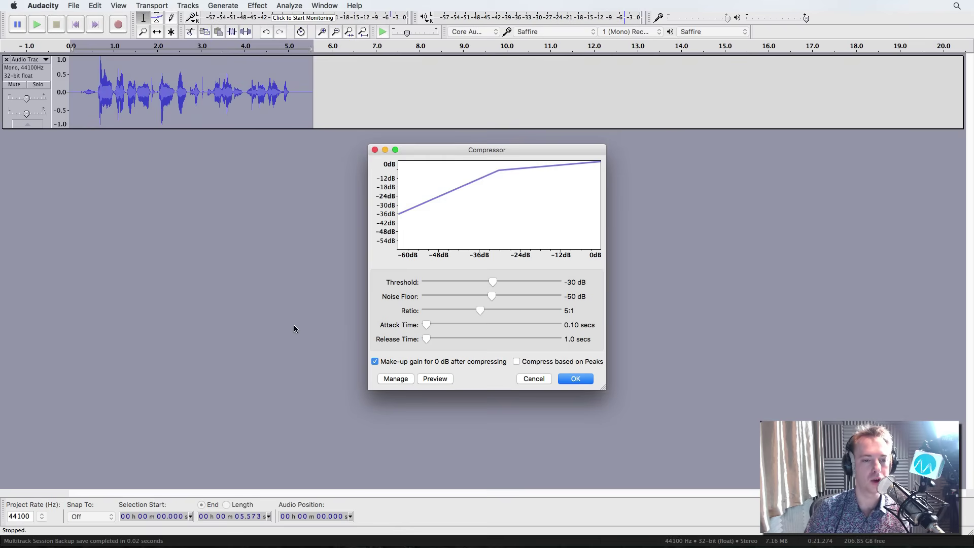
{"action": "left_click", "coordinate": [584, 378]}
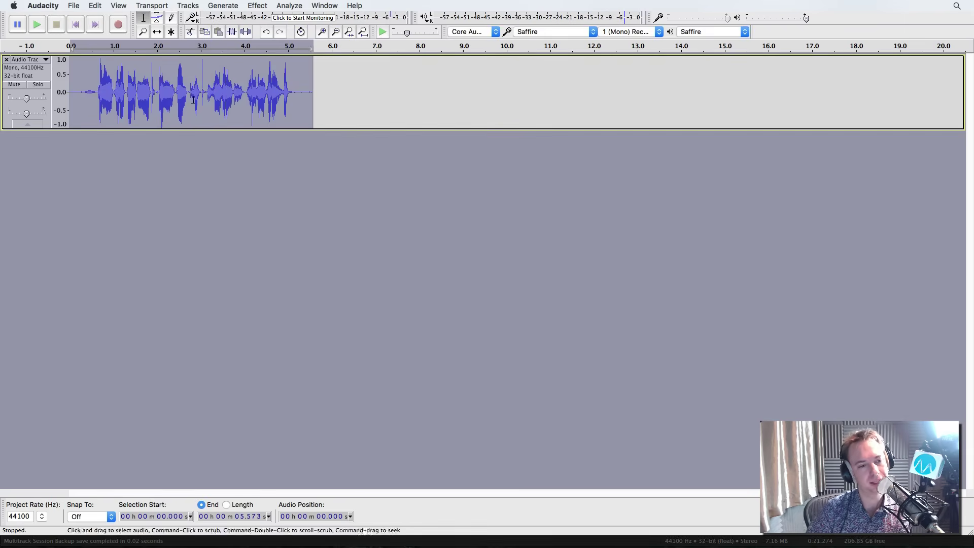
Play the compressed voice, amplify it to a -3 dB new peak amplitude, and play the result
{"action": "left_click", "coordinate": [79, 81]}
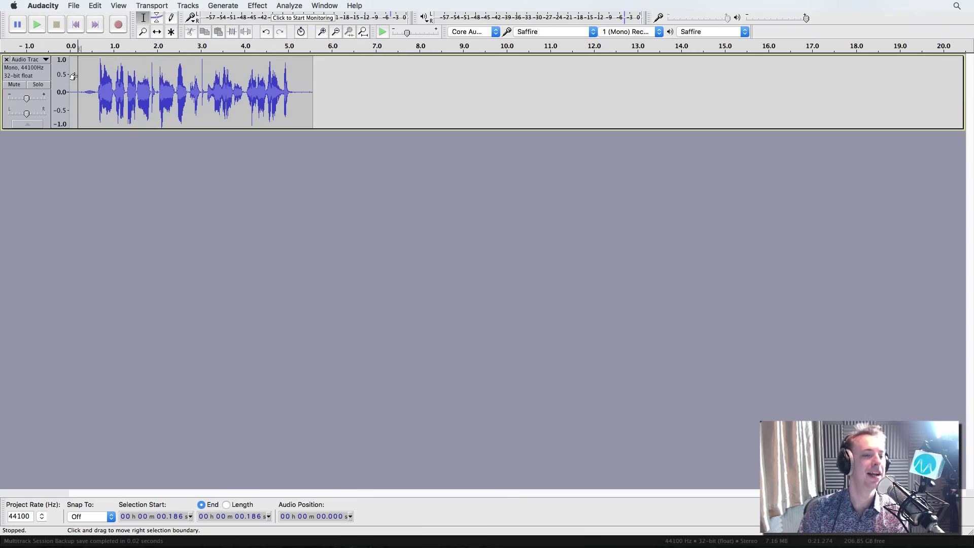
{"action": "key", "text": "space"}
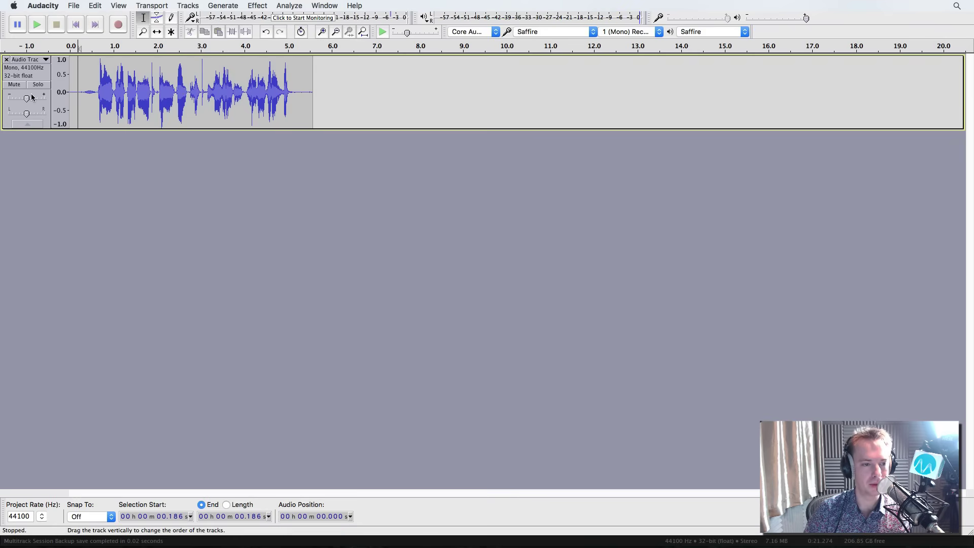
{"action": "left_click", "coordinate": [257, 7]}
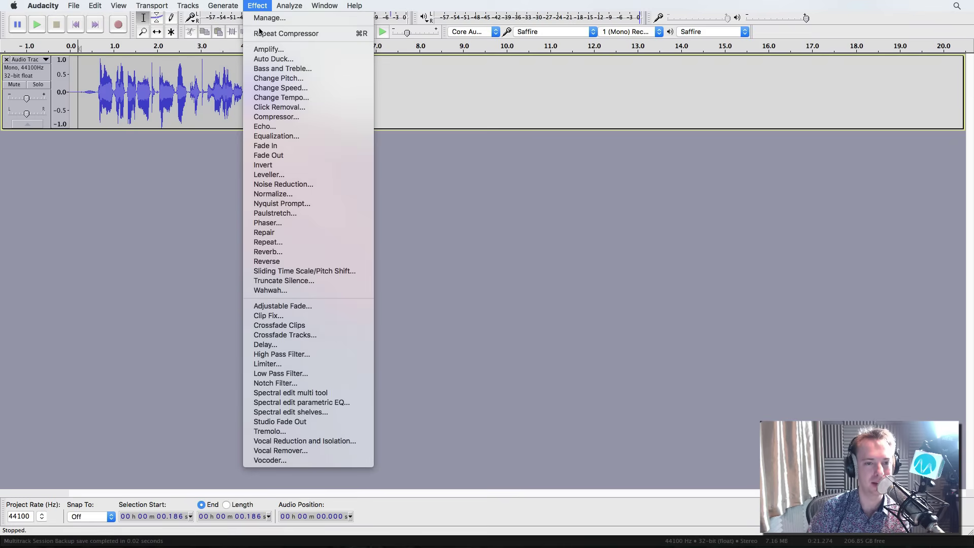
{"action": "left_click", "coordinate": [262, 49]}
{"action": "double_click", "coordinate": [527, 270]}
{"action": "type", "text": "-3"}
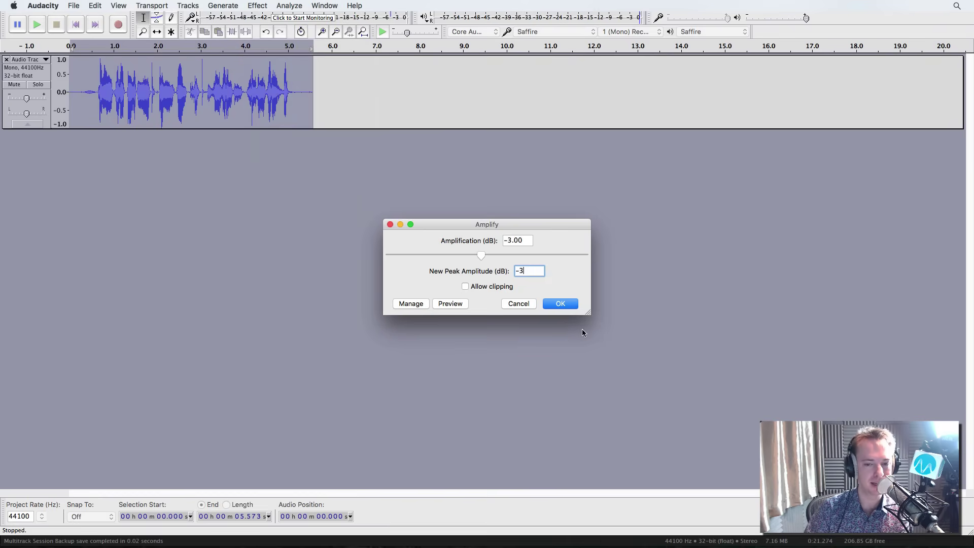
{"action": "left_click", "coordinate": [561, 304]}
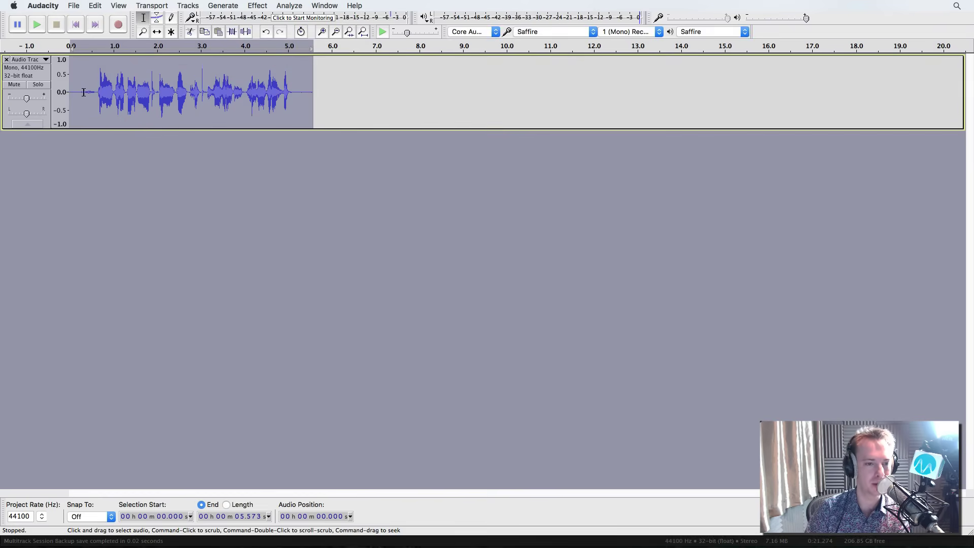
{"action": "key", "text": "space"}
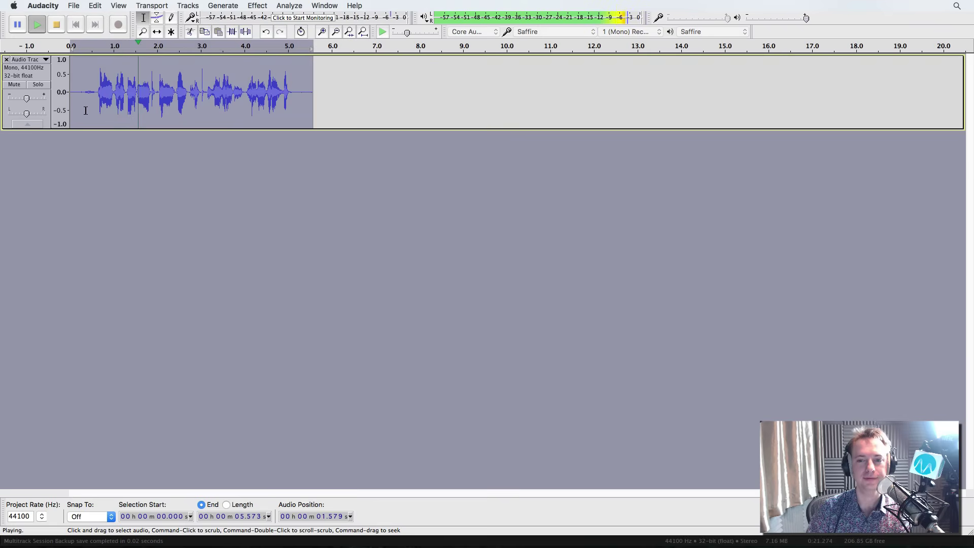